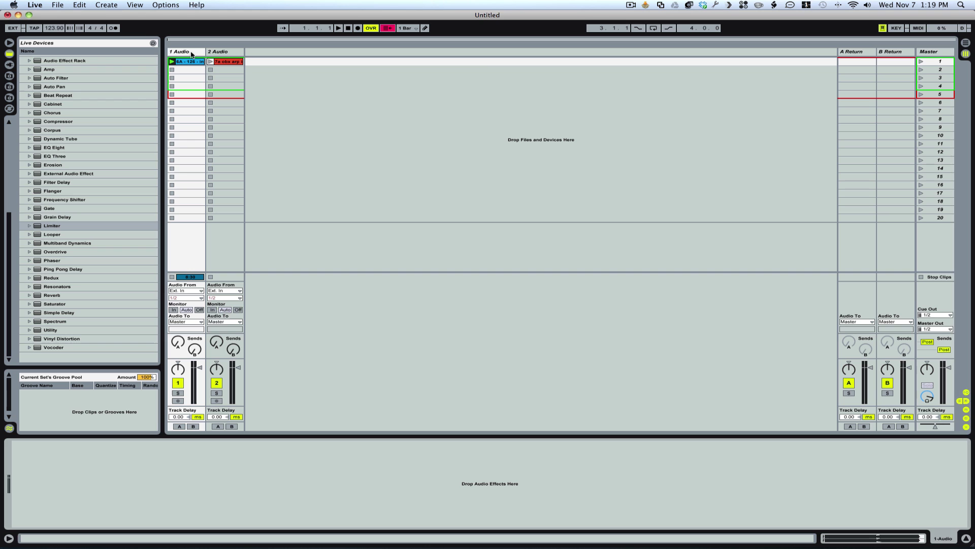
# - Add three audio tracks and undo it, then select the 7a obx arp clip on track 1
pyautogui.click(219, 51)
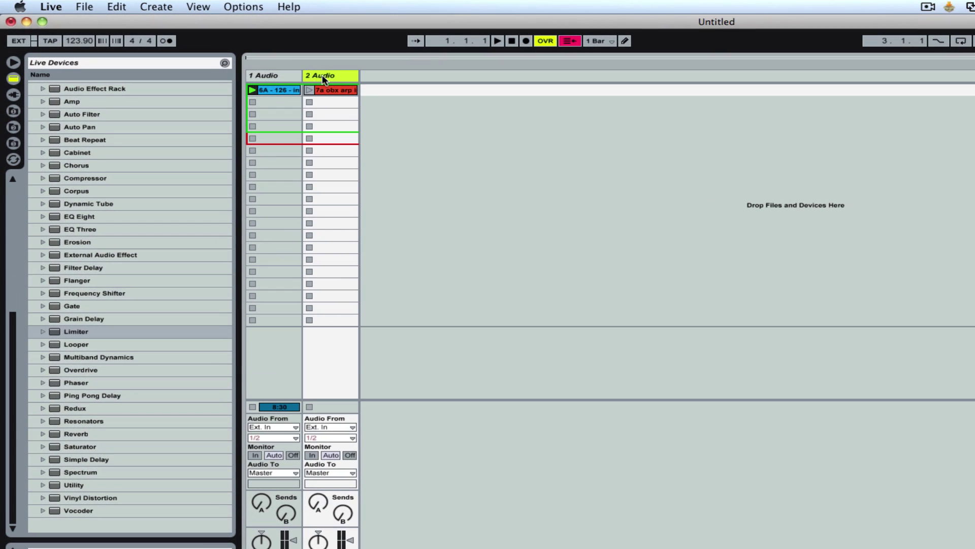
pyautogui.click(263, 76)
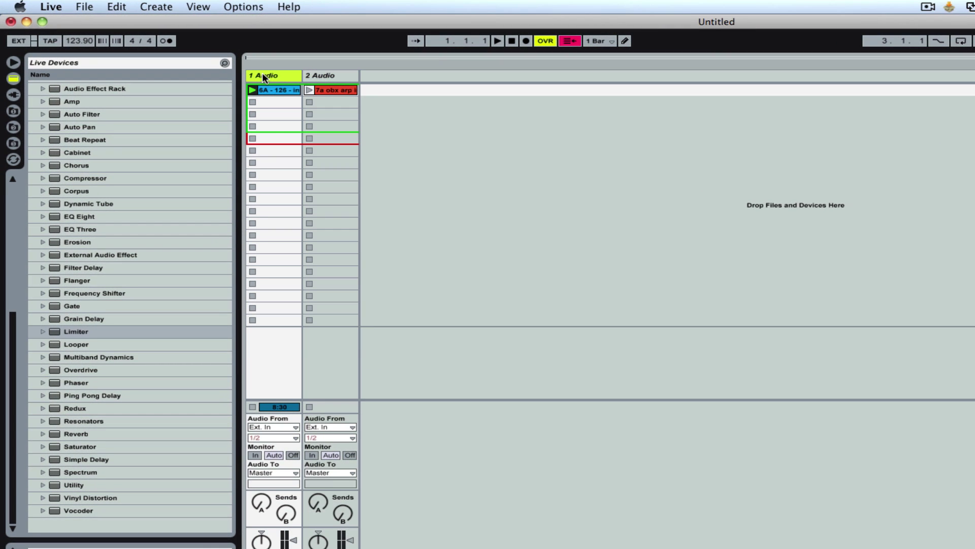
pyautogui.click(324, 76)
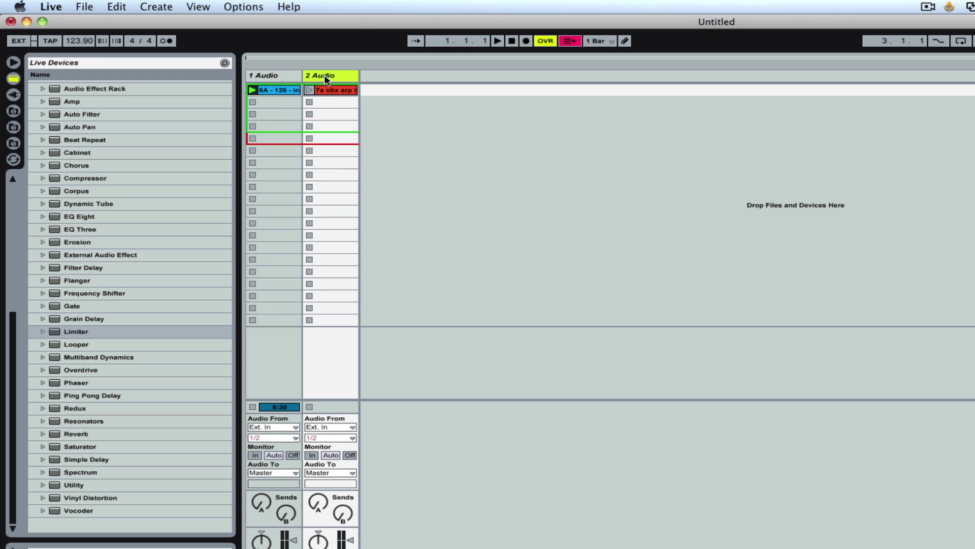
pyautogui.press('super+t')
pyautogui.press('super+t')
pyautogui.press('super+t')
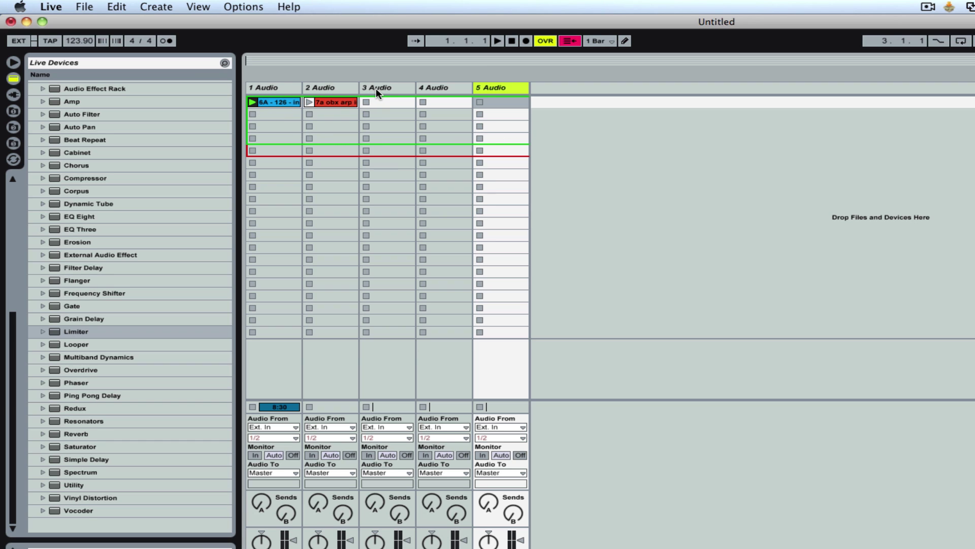
pyautogui.press('super+z')
pyautogui.press('super+z')
pyautogui.press('super+z')
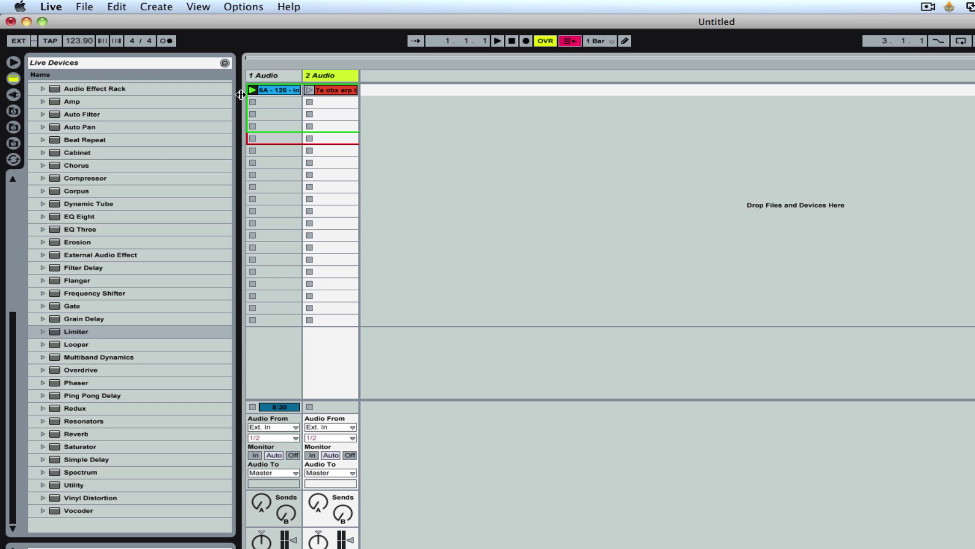
pyautogui.click(267, 76)
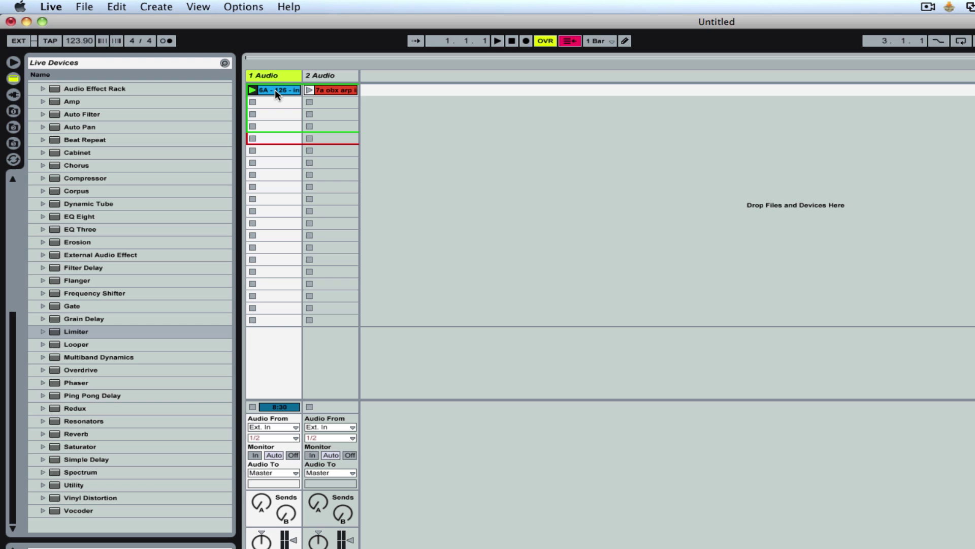
pyautogui.click(334, 90)
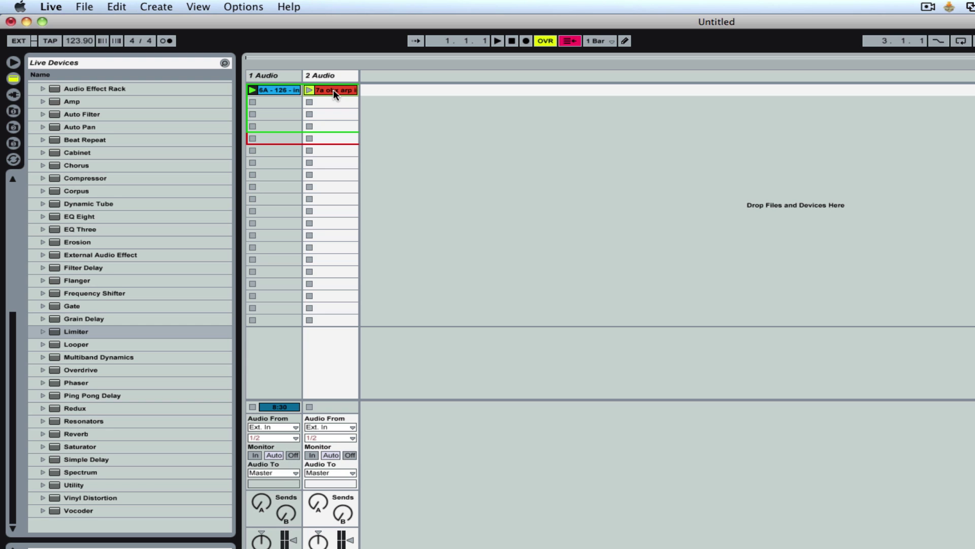
# - Drag the 2B innerstate file from All Volumes into track 1's third slot and show its details
pyautogui.click(13, 144)
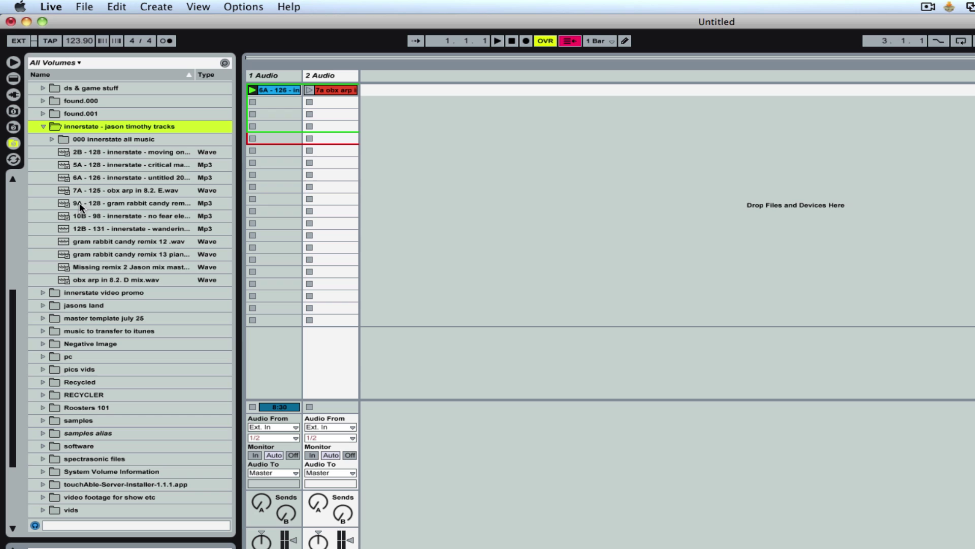
pyautogui.click(62, 152)
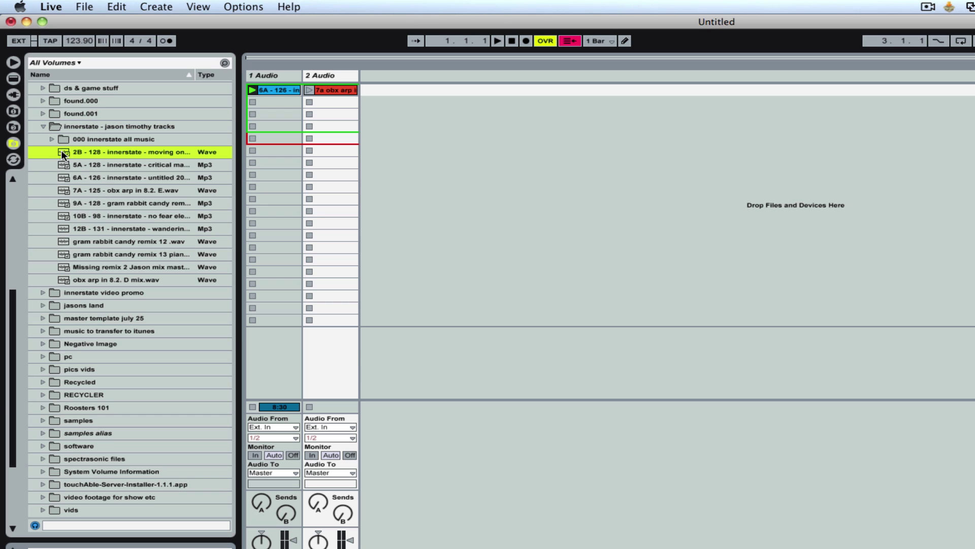
pyautogui.moveTo(232, 166); pyautogui.dragTo(285, 115)
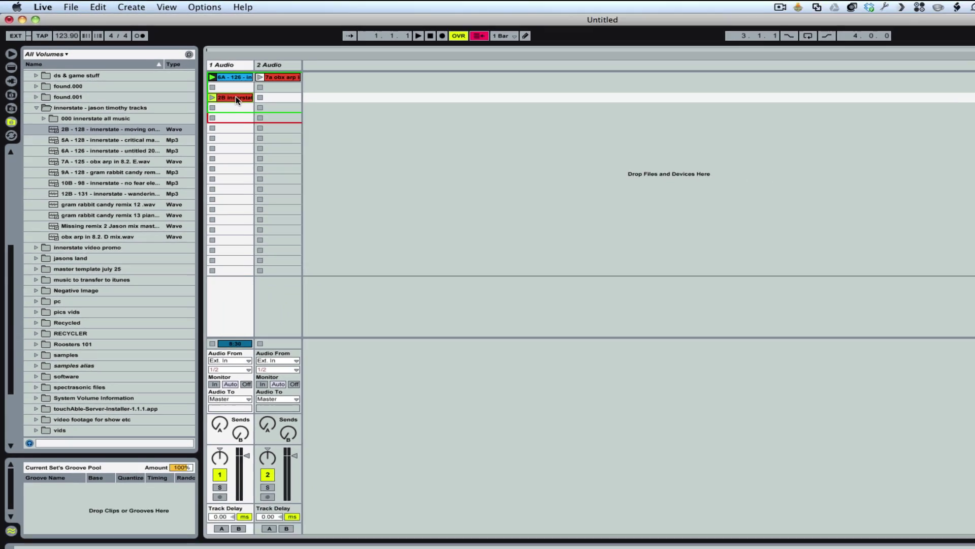
pyautogui.doubleClick(279, 114)
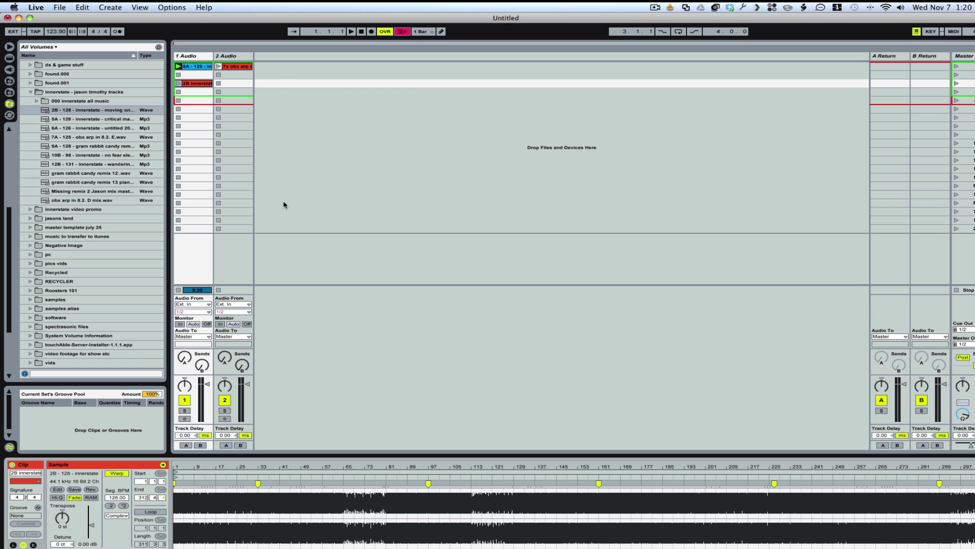
# - Delete the 2B innerstate clip from track 1 and select the 2 Audio track
pyautogui.press('Delete')
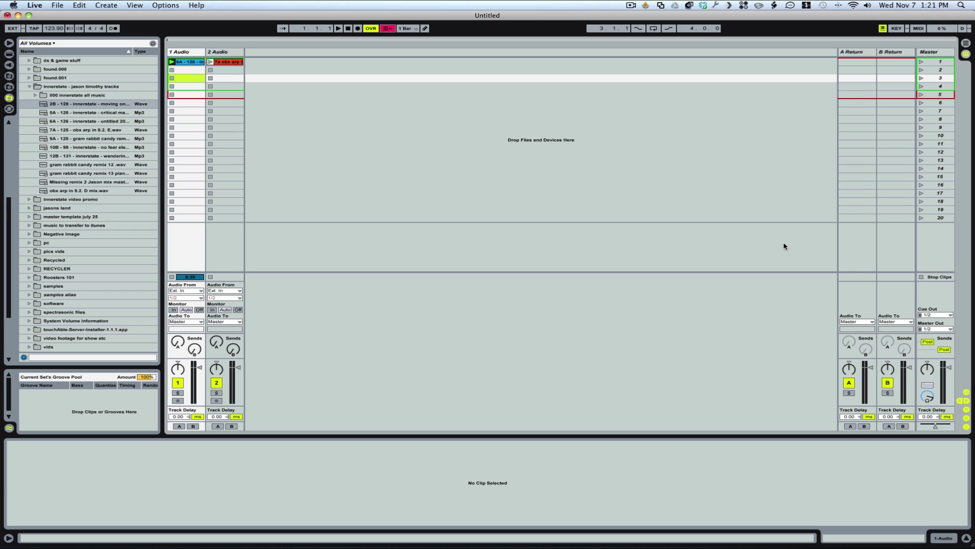
pyautogui.click(220, 52)
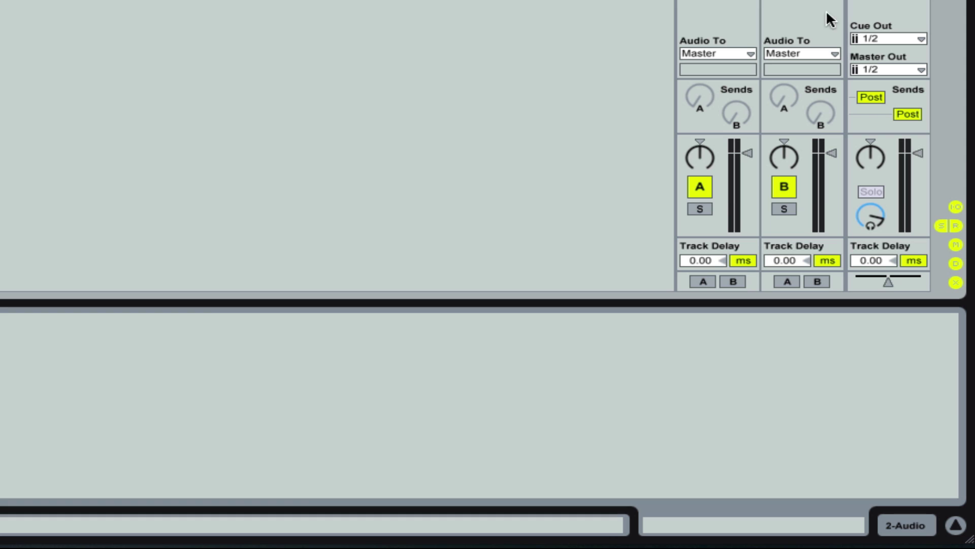
# - Route the Master's Cue Out to output 2 and Master Out to output 1
pyautogui.click(883, 36)
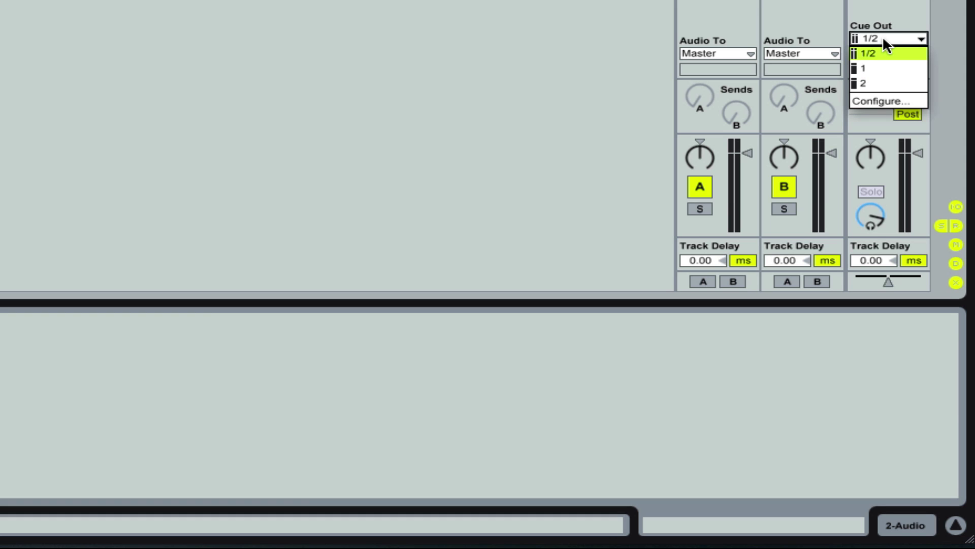
pyautogui.click(881, 13)
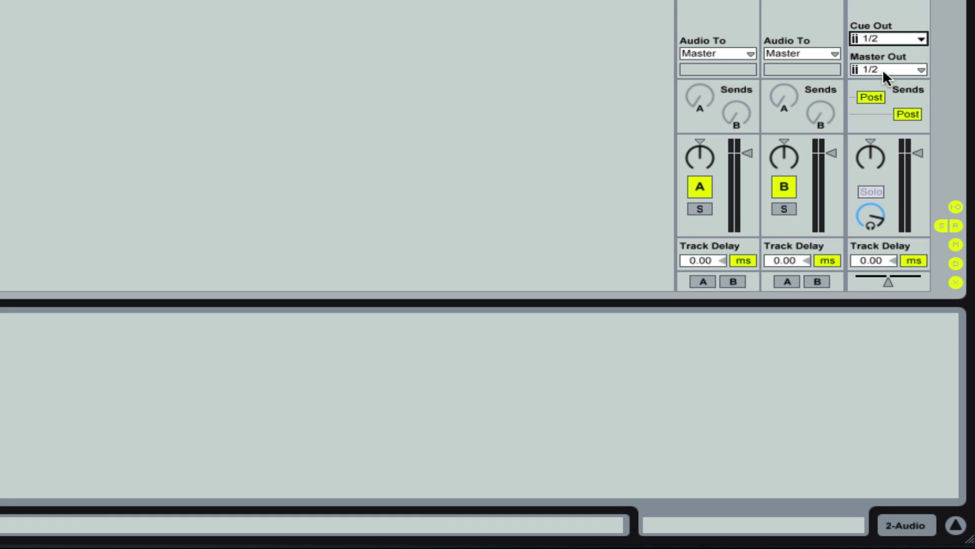
pyautogui.click(921, 40)
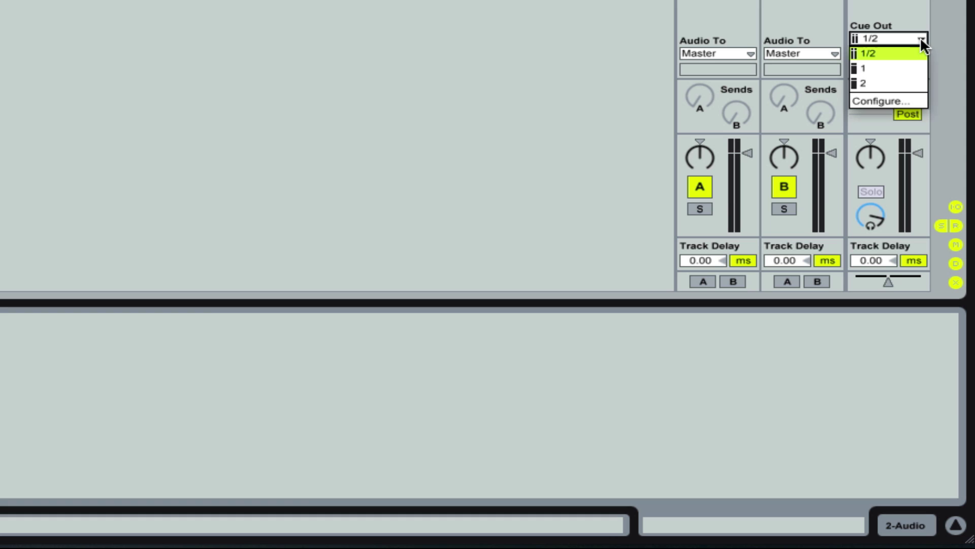
pyautogui.click(892, 80)
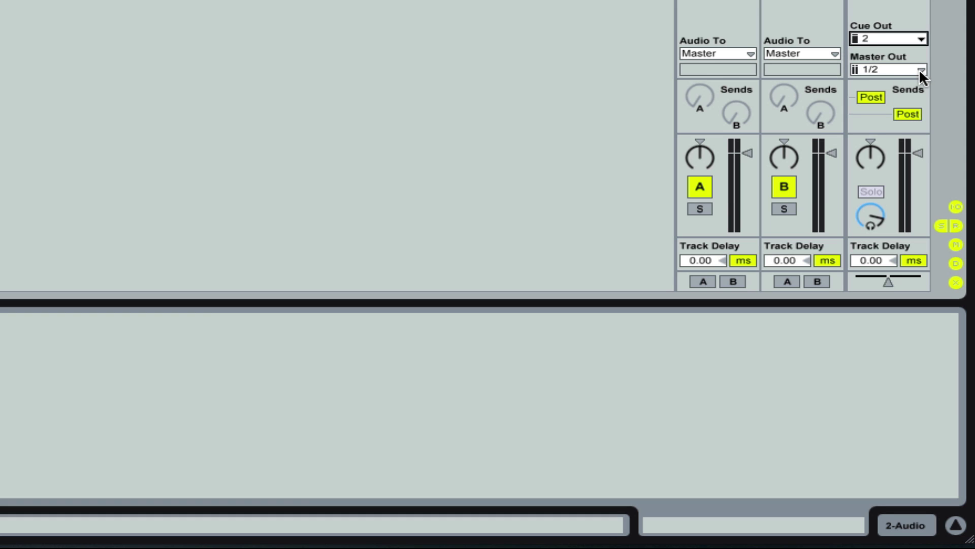
pyautogui.click(919, 71)
pyautogui.click(905, 100)
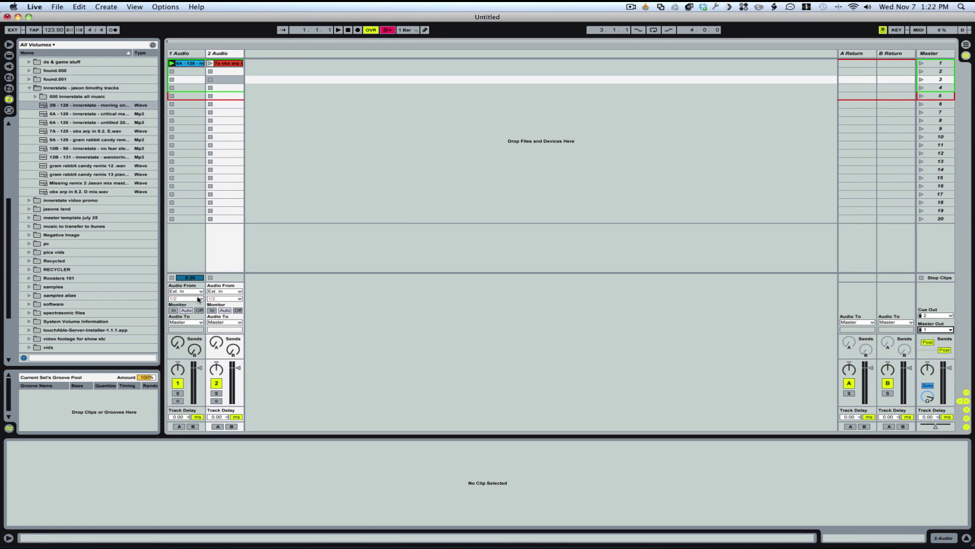
# - Check track 1's input options and briefly play then stop the 6A clip
pyautogui.click(198, 299)
pyautogui.click(198, 299)
pyautogui.click(172, 63)
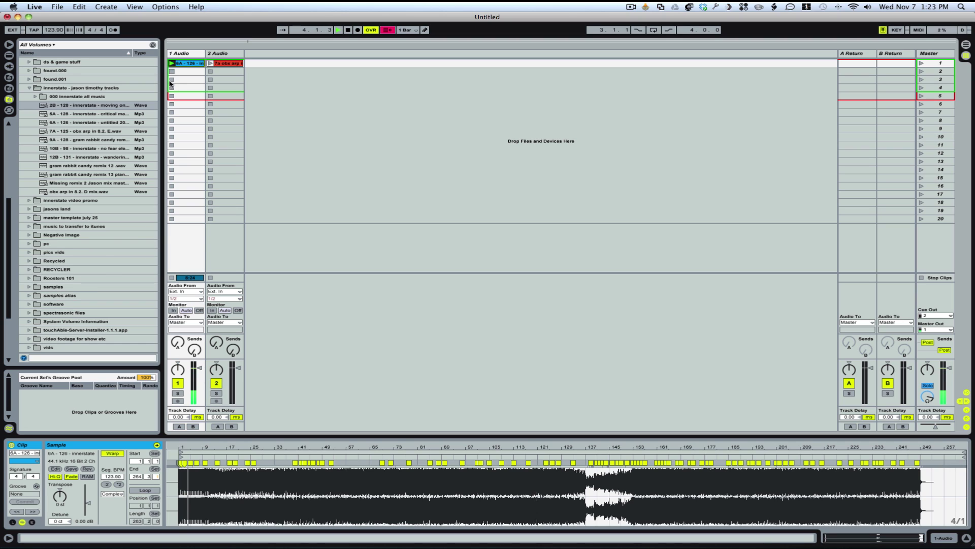
pyautogui.click(172, 279)
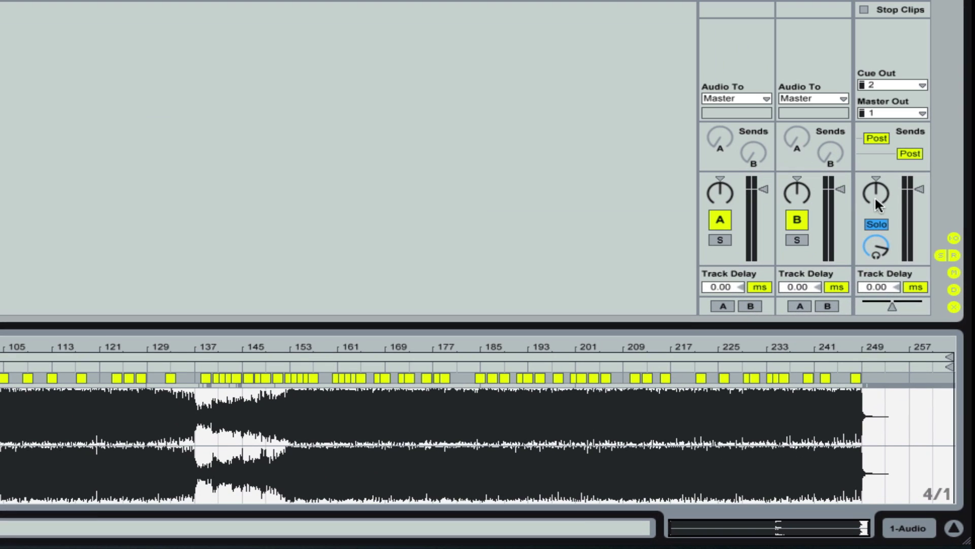
# - Switch the mixer to cue mode, cue track 2 in headphones, and pull its fader to the bottom
pyautogui.moveTo(874, 237); pyautogui.dragTo(874, 223)
pyautogui.click(876, 224)
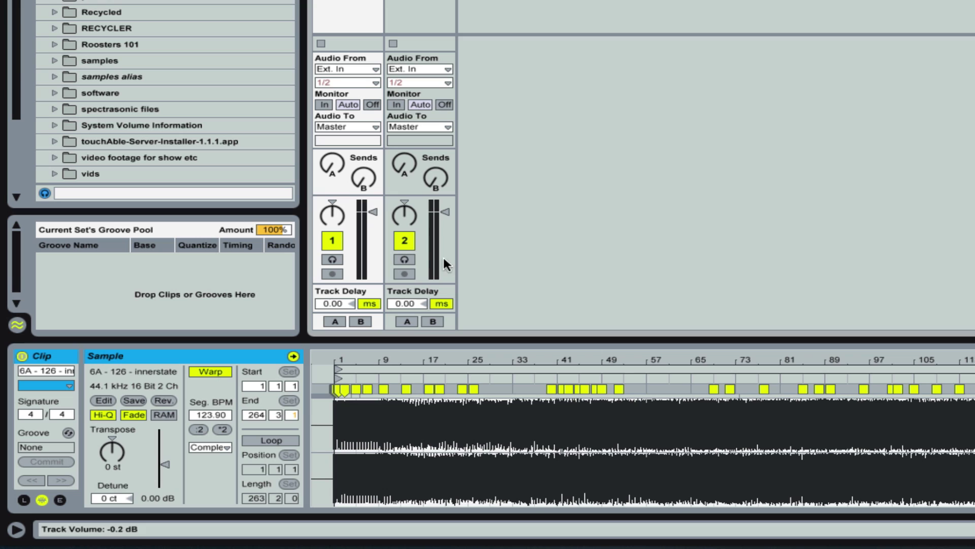
pyautogui.click(403, 260)
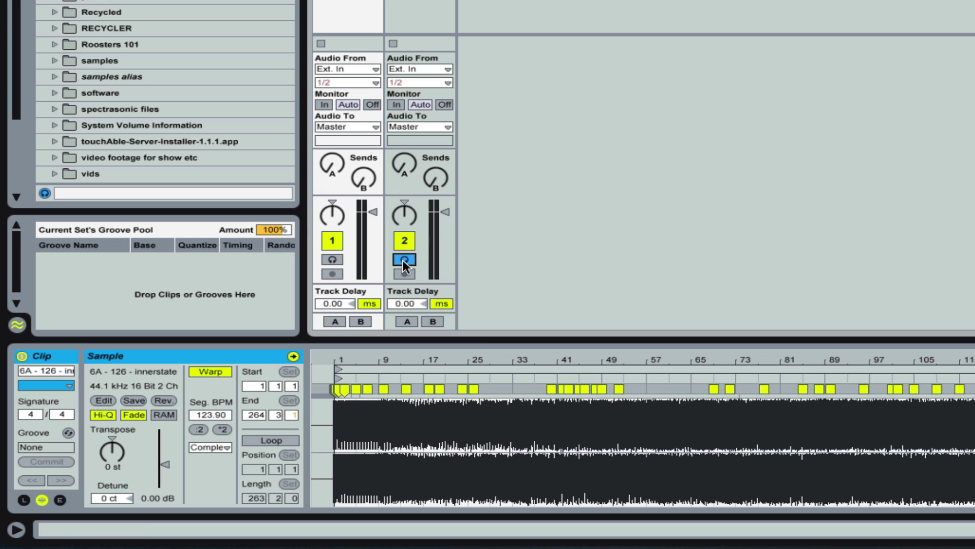
pyautogui.click(447, 210)
pyautogui.moveTo(447, 210); pyautogui.dragTo(446, 277)
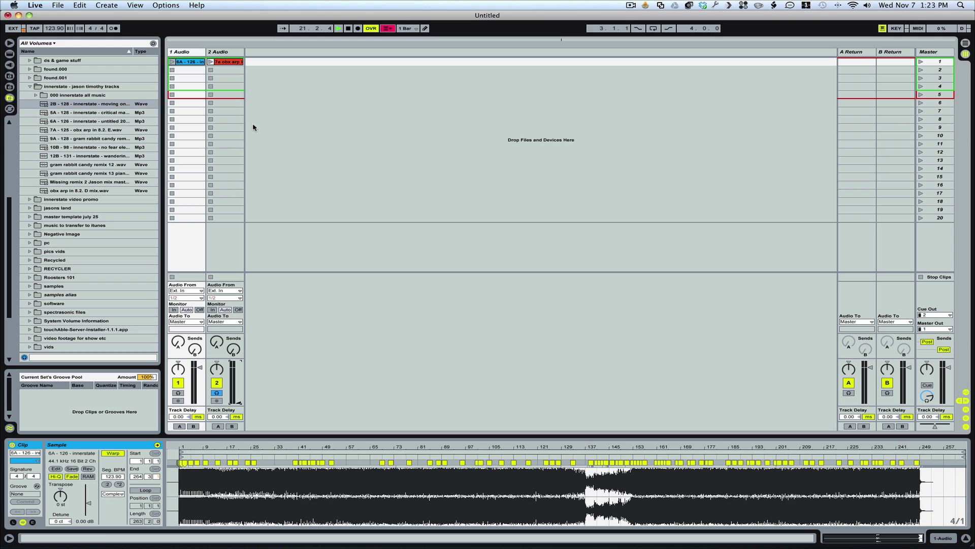
# - Launch the 7a obx arp and 6A clips together, restarting 7a, and adjust the cue volume
pyautogui.click(209, 62)
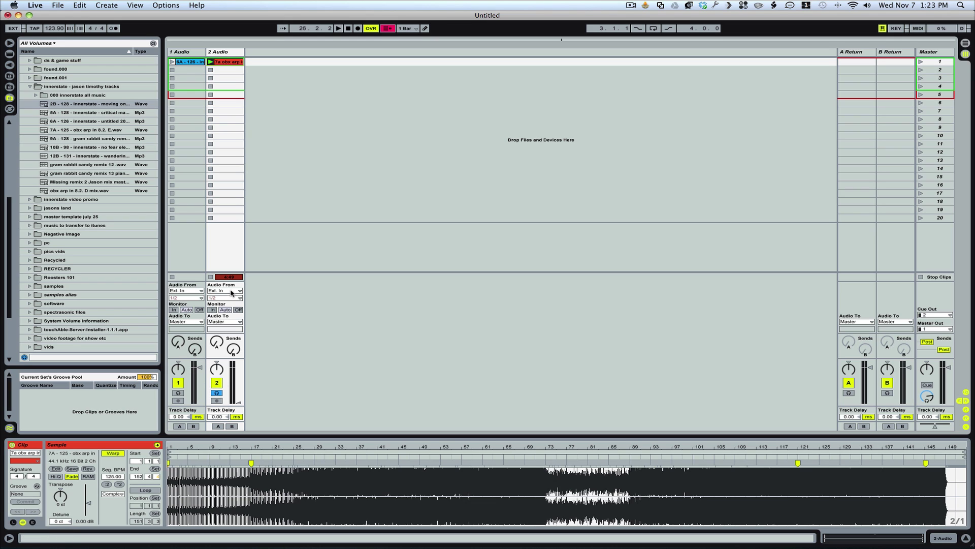
pyautogui.click(172, 62)
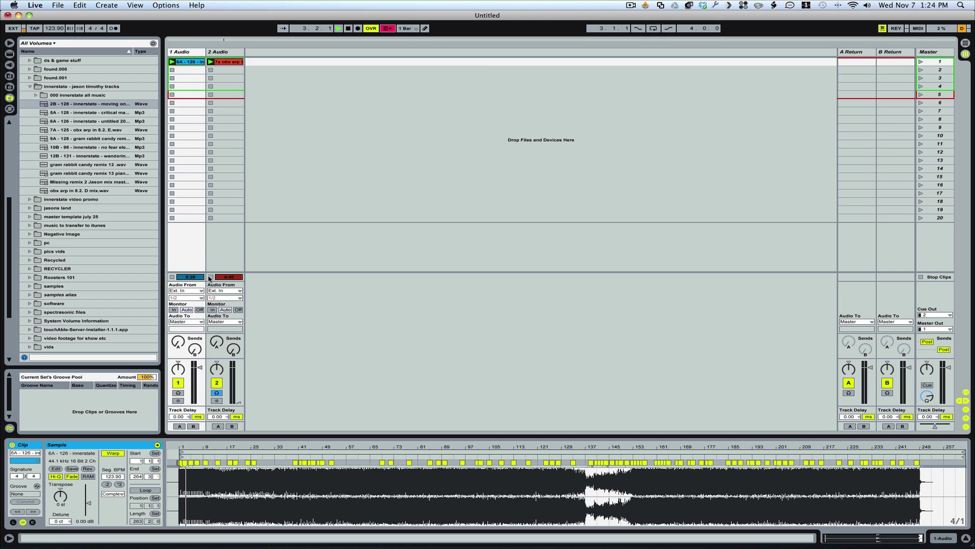
pyautogui.click(211, 277)
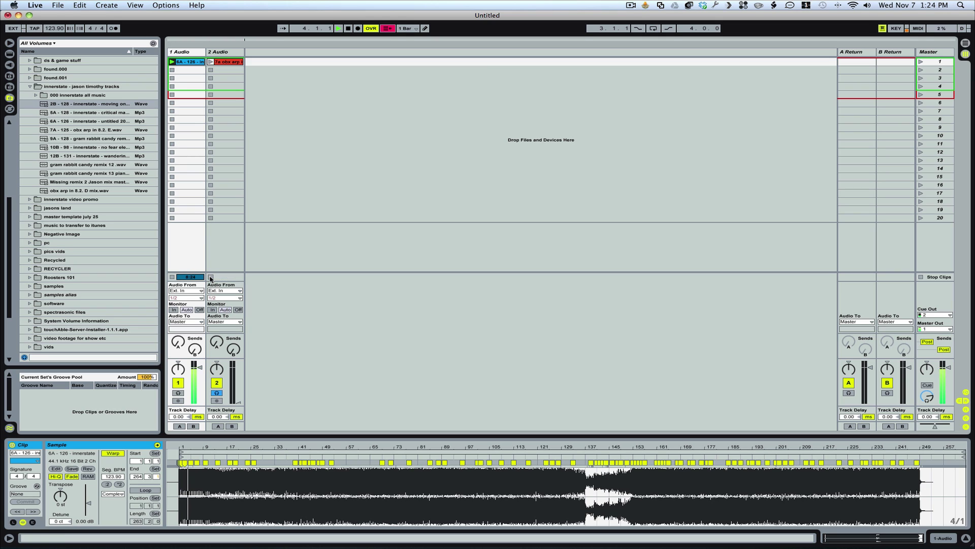
pyautogui.click(210, 62)
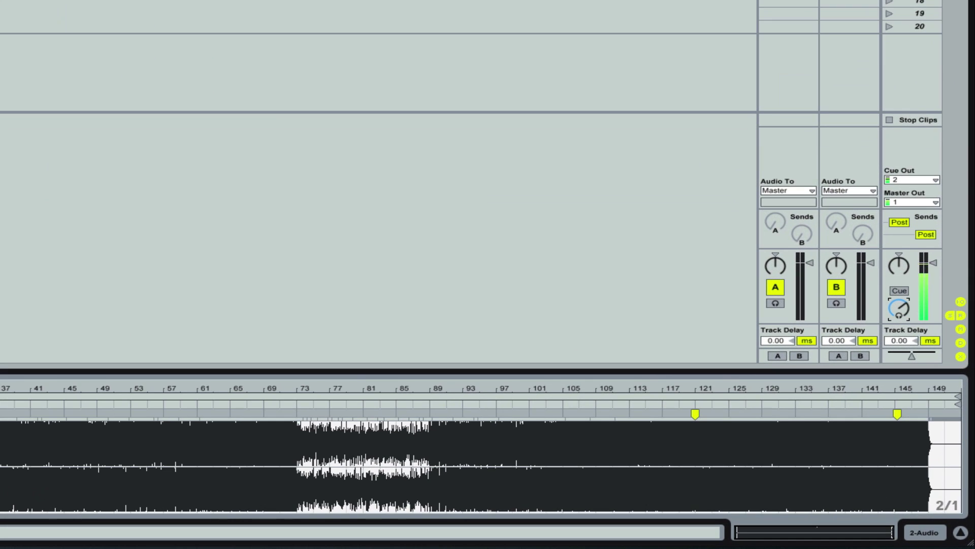
pyautogui.moveTo(899, 307)
pyautogui.mouseDown()
pyautogui.moveTo(899, 317)
pyautogui.moveTo(899, 302)
pyautogui.mouseUp()
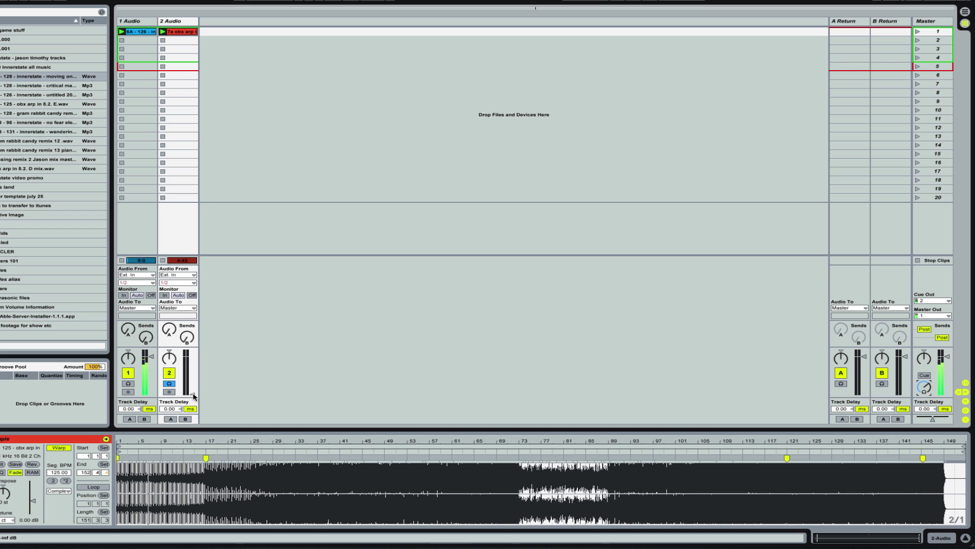
# - Raise track 2 to about -39 dB, uncue it, set track 1 to -11 dB, and stop playback
pyautogui.moveTo(193, 395); pyautogui.dragTo(193, 355)
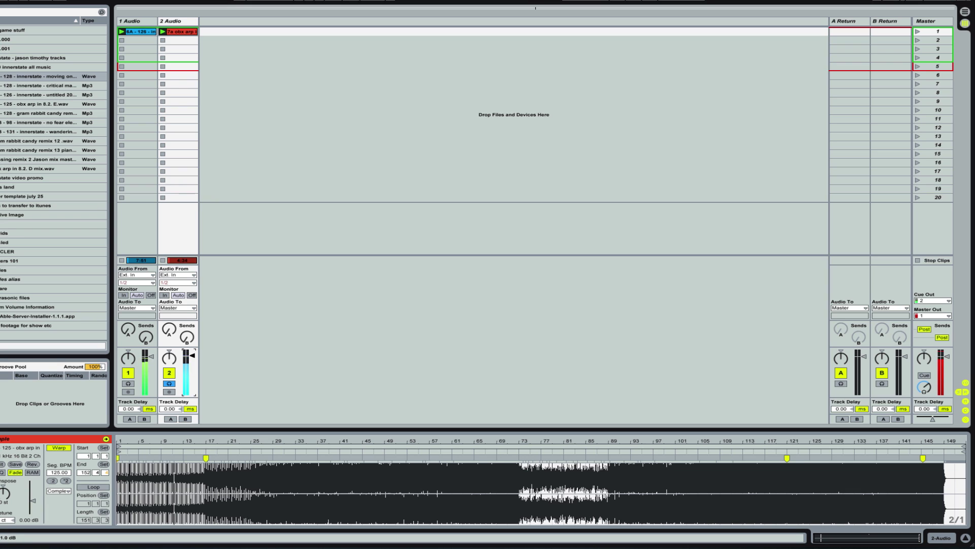
pyautogui.click(170, 384)
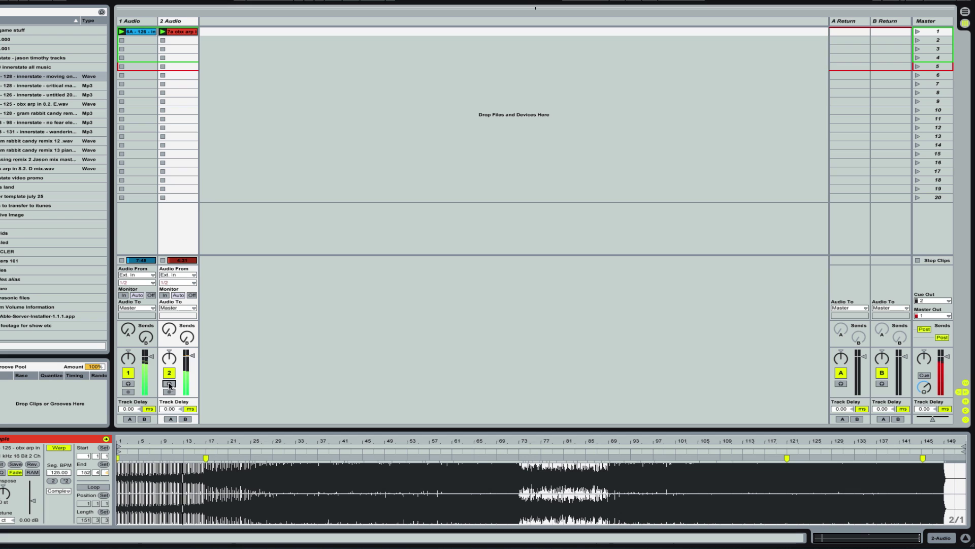
pyautogui.moveTo(152, 361)
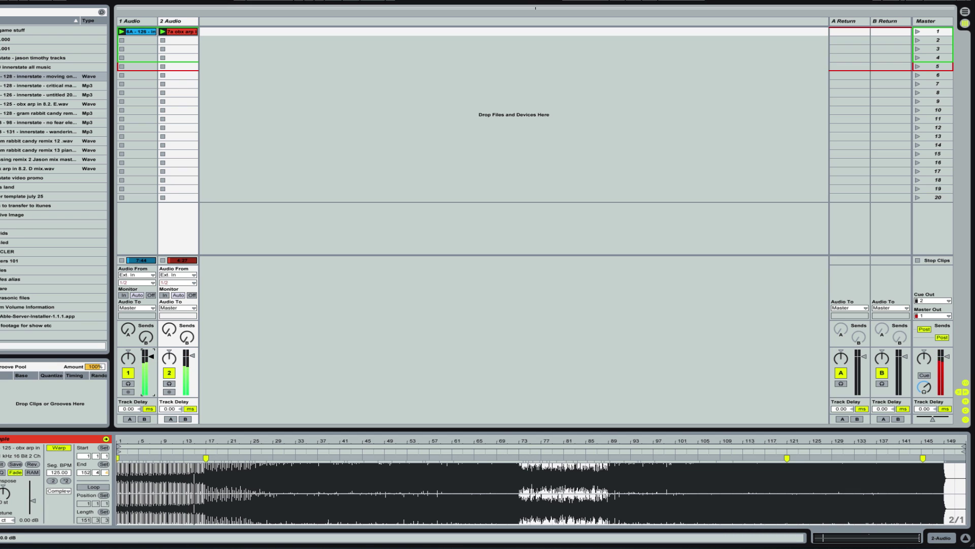
pyautogui.moveTo(152, 359); pyautogui.dragTo(152, 370)
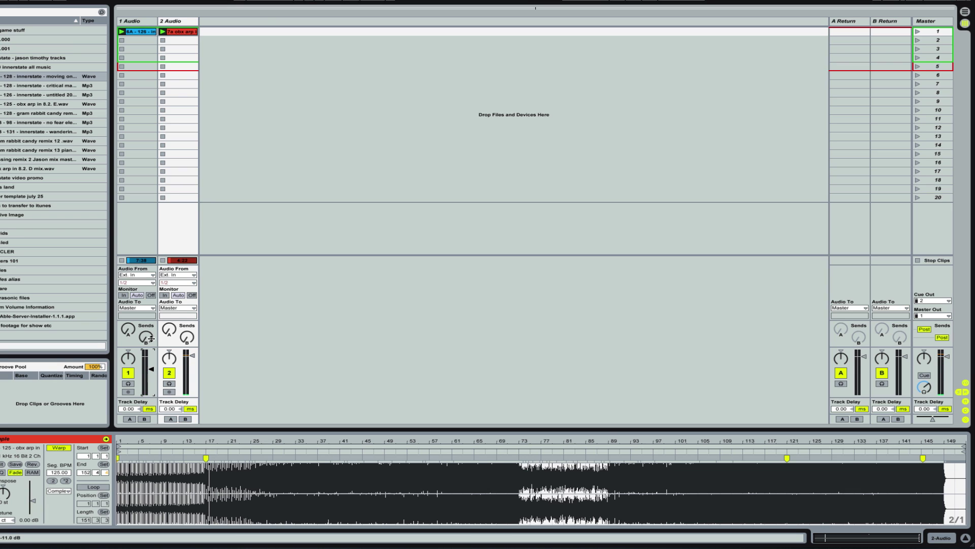
pyautogui.press('space')
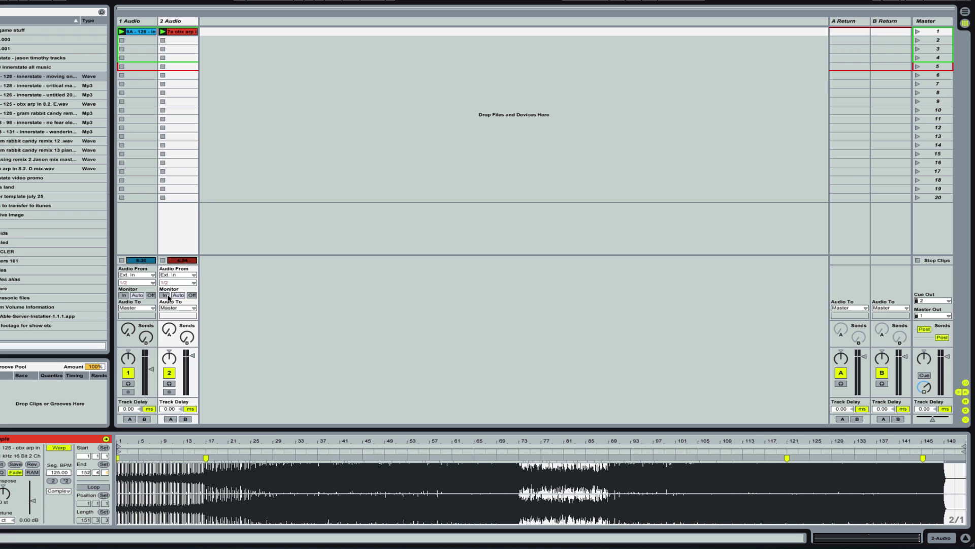
pyautogui.click(151, 368)
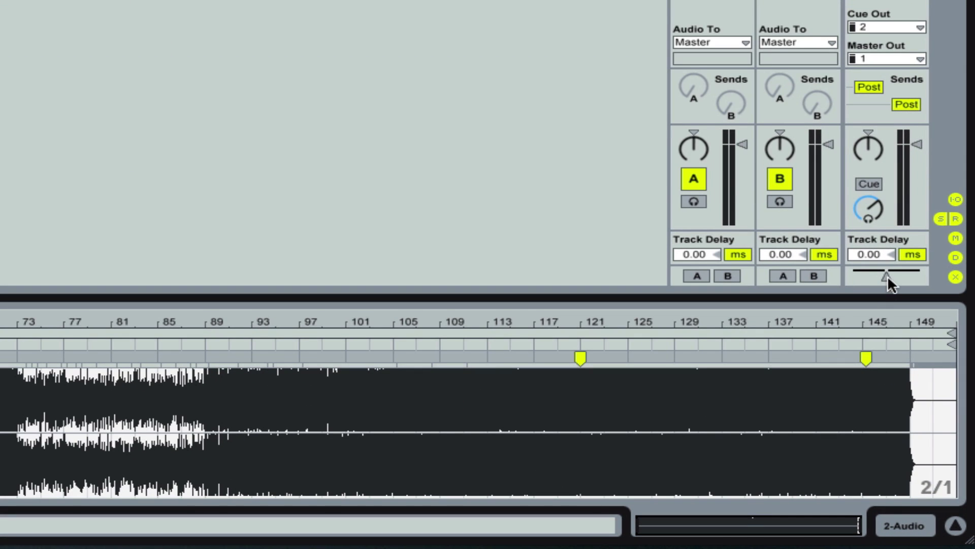
# - Assign track 1 to crossfader side A, track 2 to side B, and set the crossfader just past centre
pyautogui.click(886, 275)
pyautogui.moveTo(884, 276)
pyautogui.mouseDown()
pyautogui.moveTo(853, 276)
pyautogui.moveTo(913, 275)
pyautogui.moveTo(888, 276)
pyautogui.mouseUp()
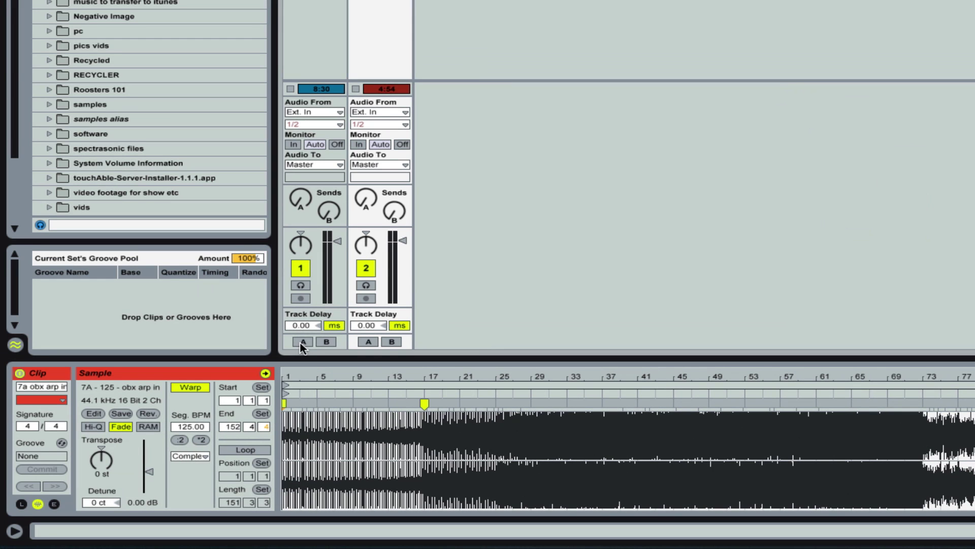
pyautogui.click(303, 342)
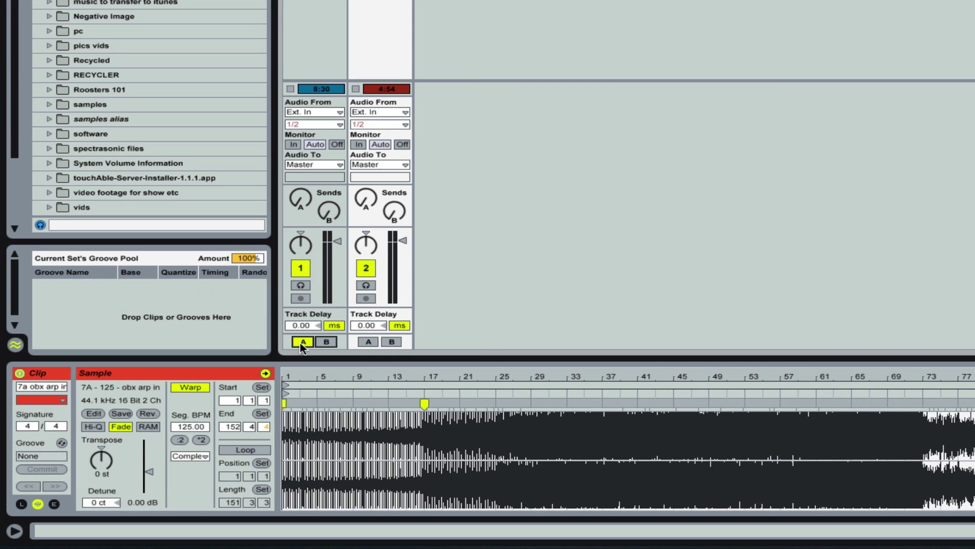
pyautogui.click(392, 342)
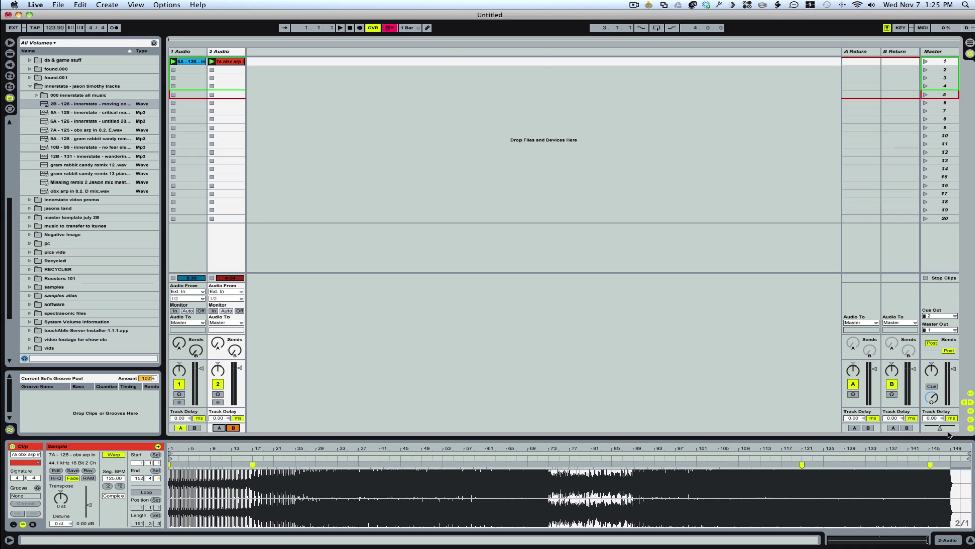
pyautogui.click(940, 428)
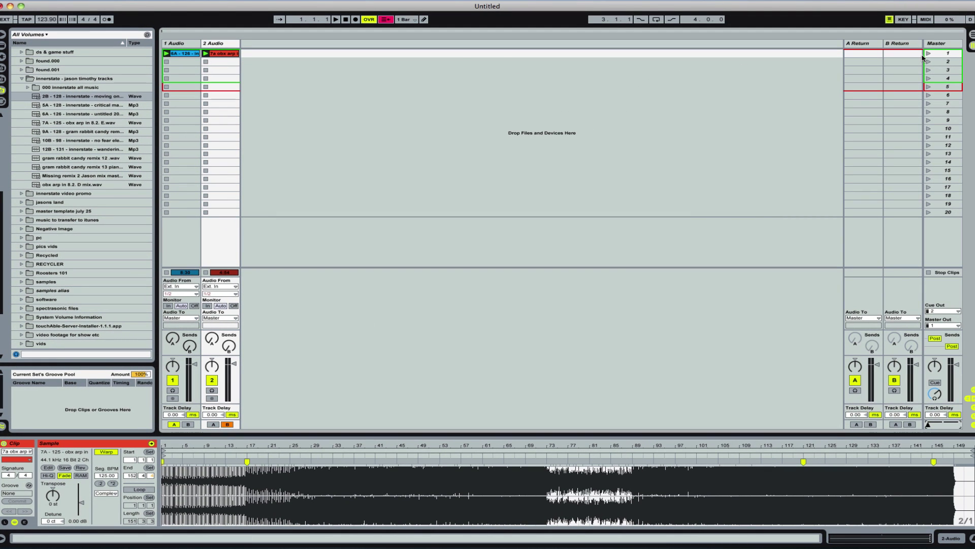
# - Launch Scene 1 to play both decks and slide the crossfader from A to 39B
pyautogui.click(929, 54)
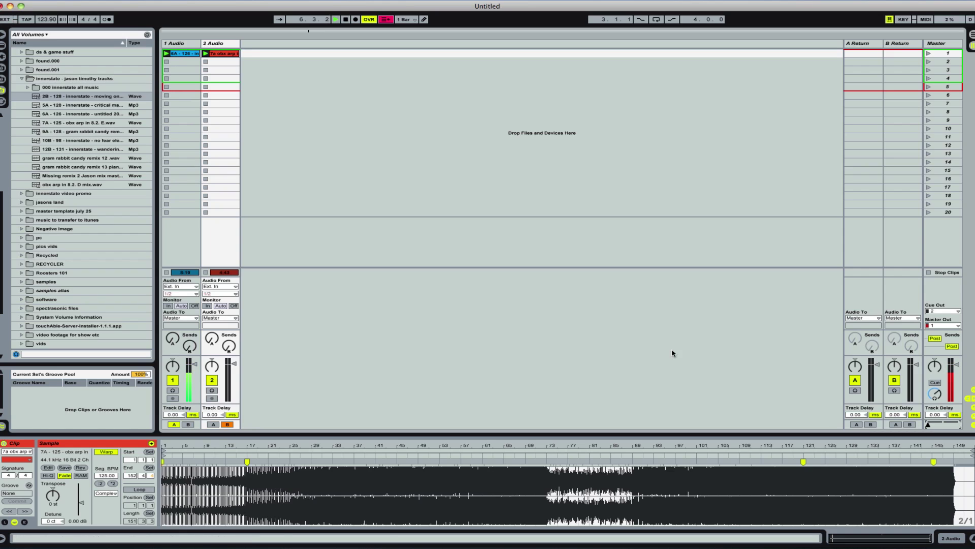
pyautogui.moveTo(928, 424); pyautogui.dragTo(952, 423)
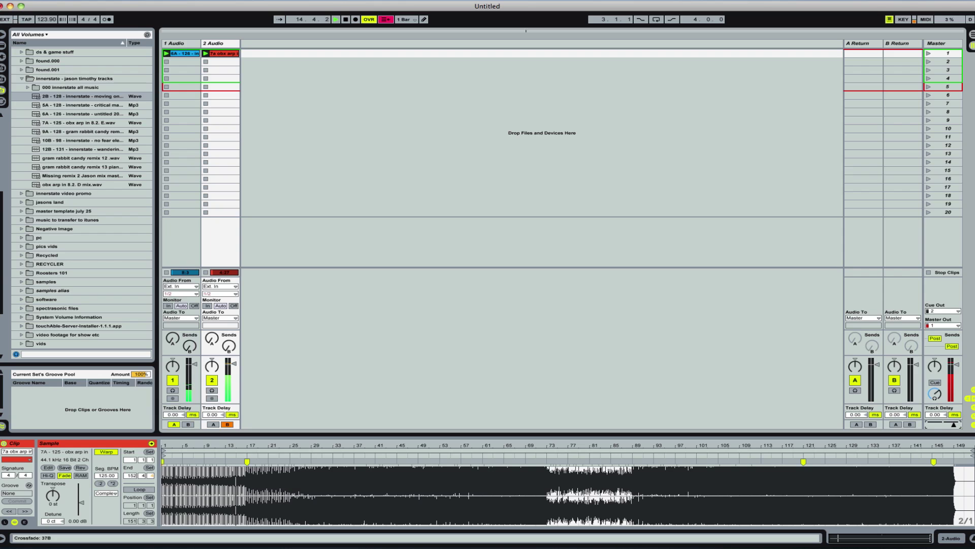
pyautogui.moveTo(951, 423); pyautogui.dragTo(955, 424)
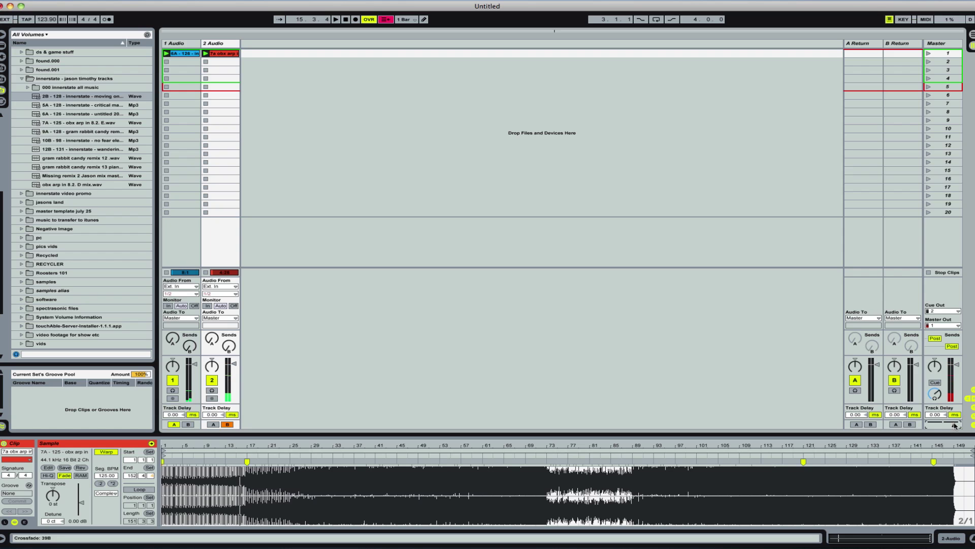